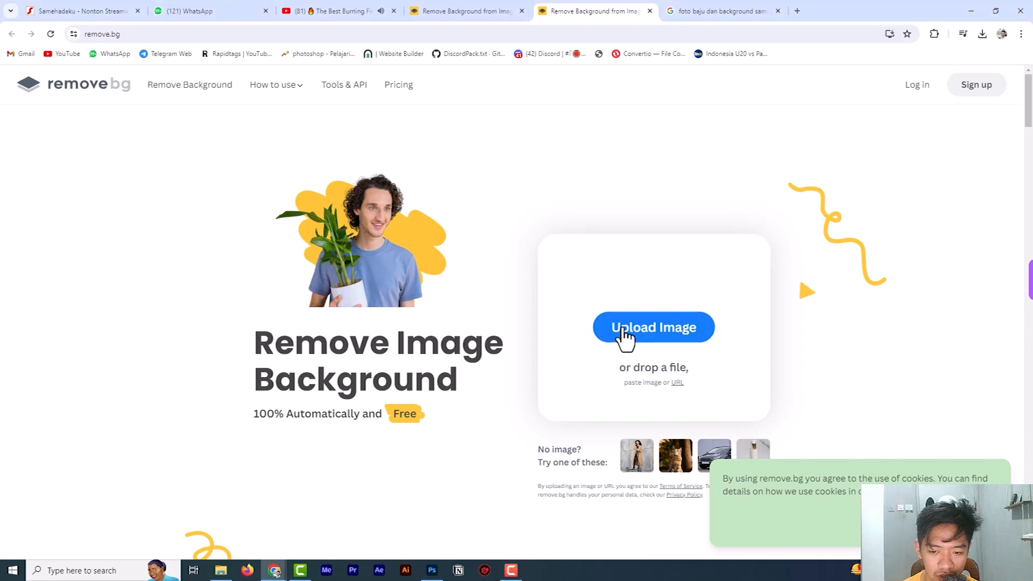
Upload the image girl-2099359_1920 from the Downloads folder for background removal
left_click(525, 305)
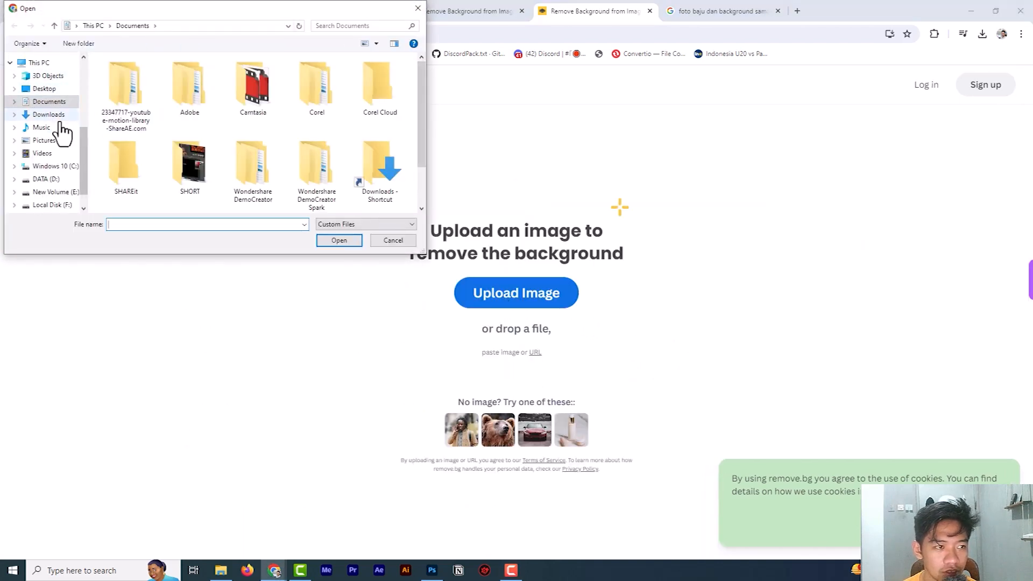
scroll(60, 121, "up", 4)
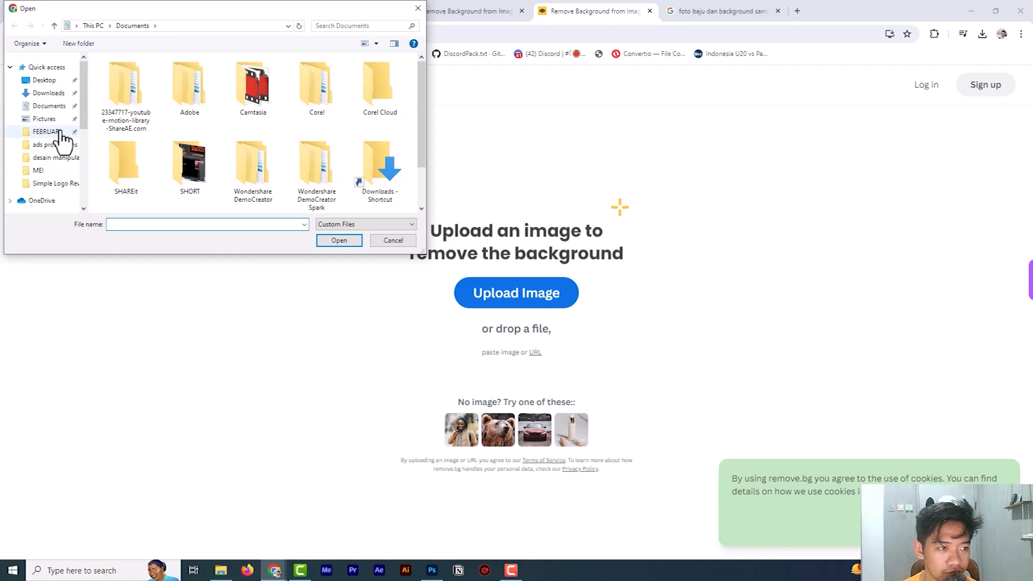
left_click(54, 94)
left_click(127, 103)
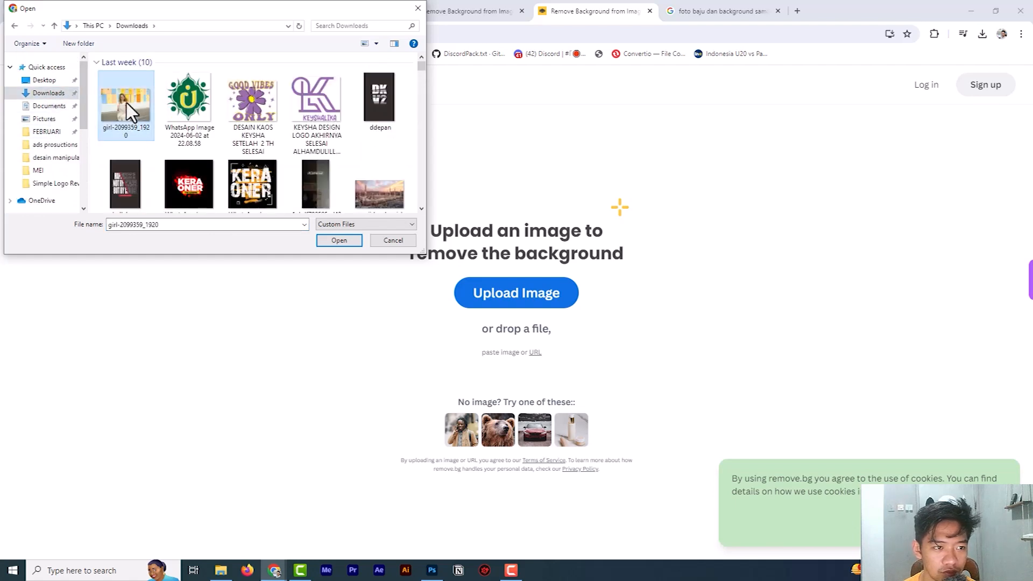
left_click(361, 241)
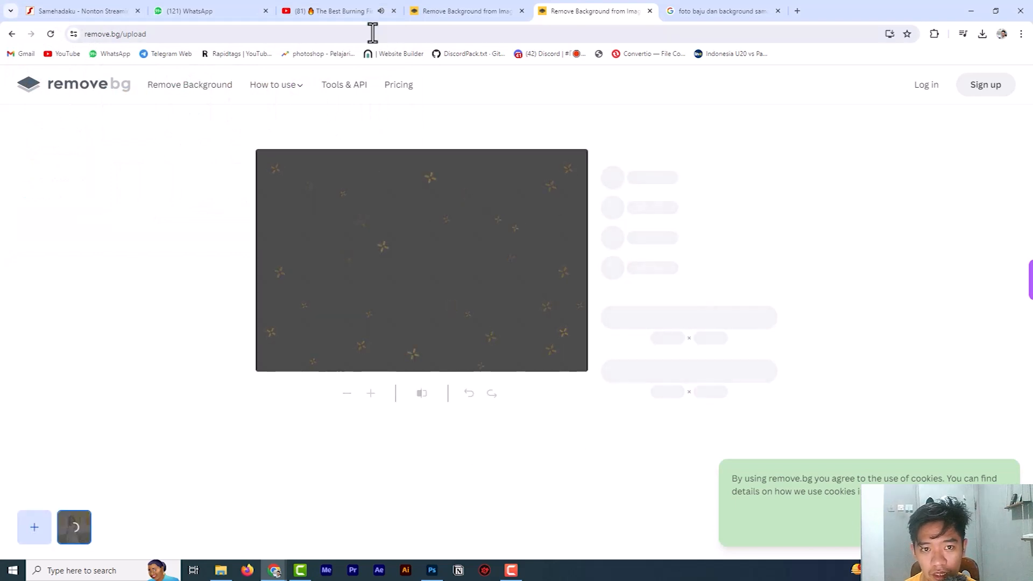
Compare the processed cut-out of the woman with the original photo in the other remove.bg tab
left_click(428, 12)
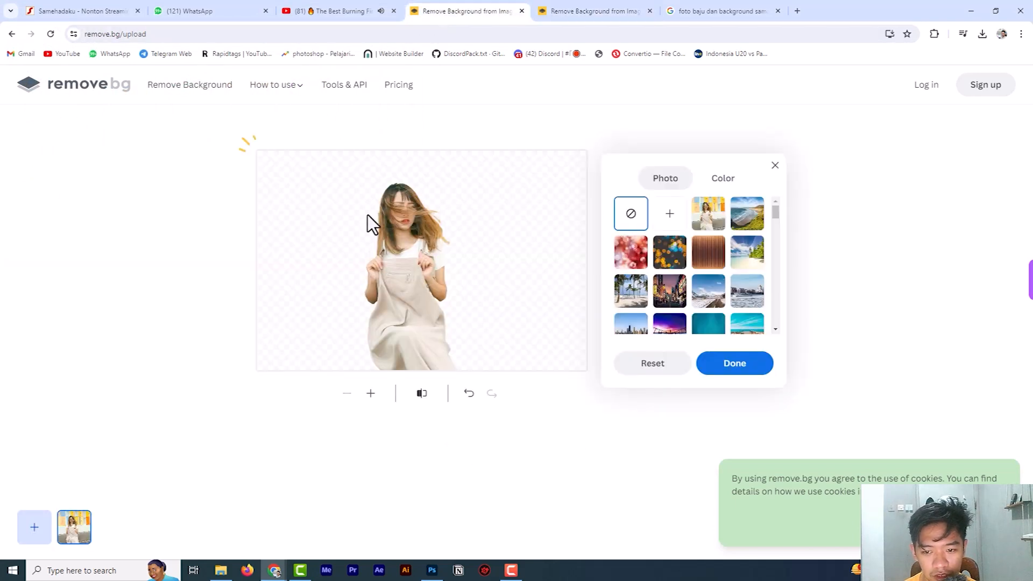
left_click(423, 395)
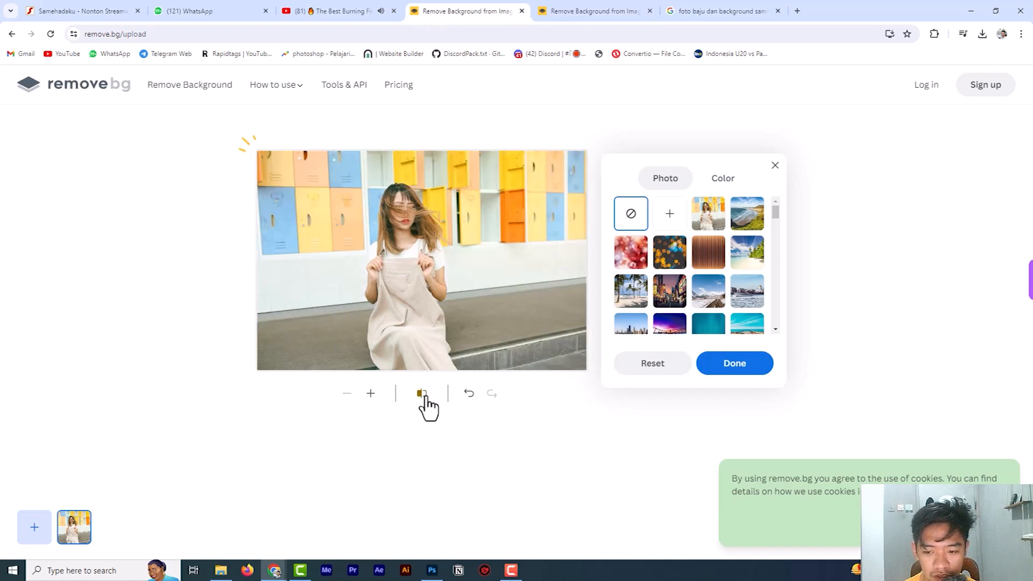
left_click(424, 394)
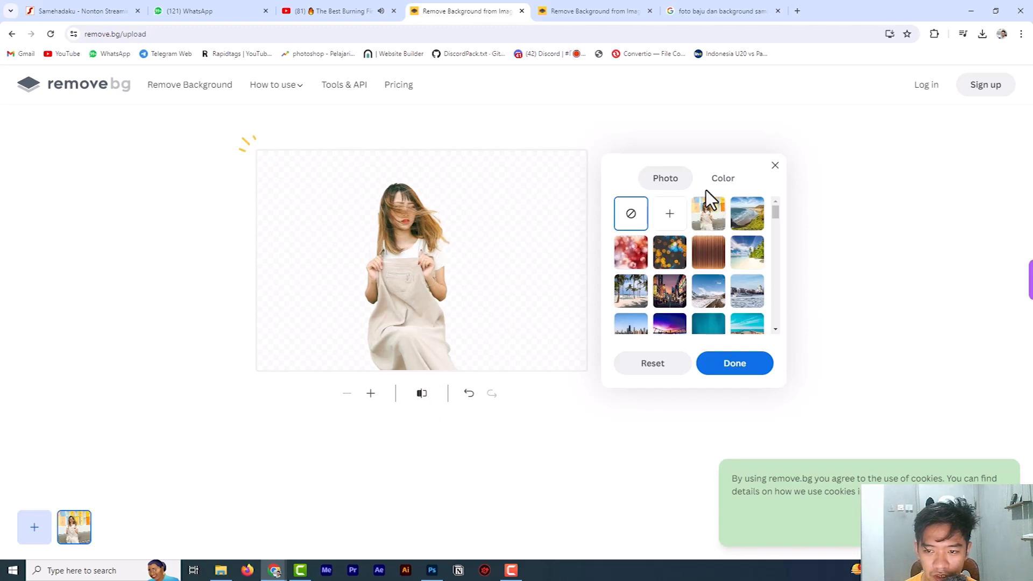
Try a solid pink background behind the cut-out and restore the transparent background
left_click(723, 186)
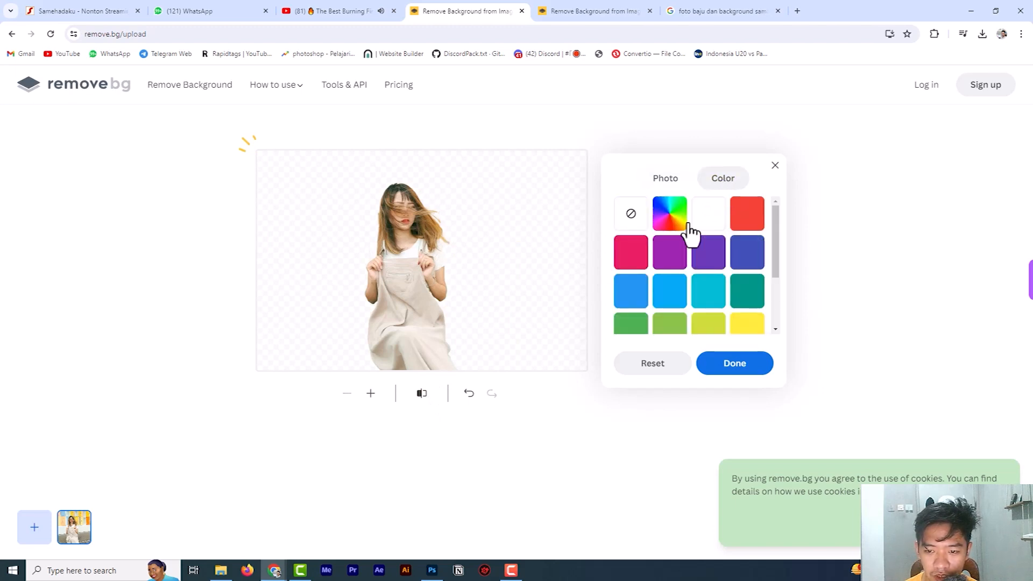
left_click(668, 257)
left_click(637, 261)
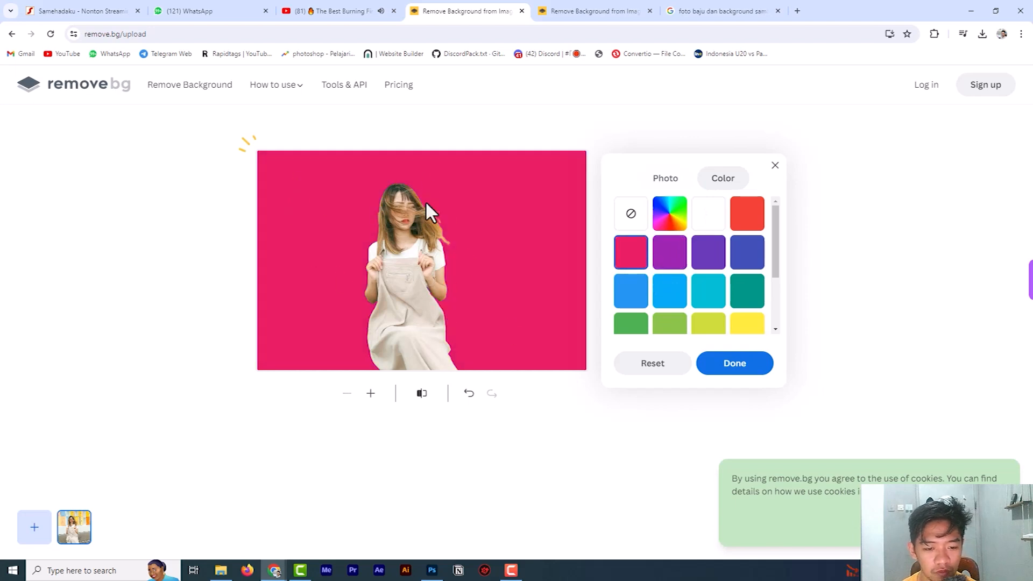
left_click(635, 218)
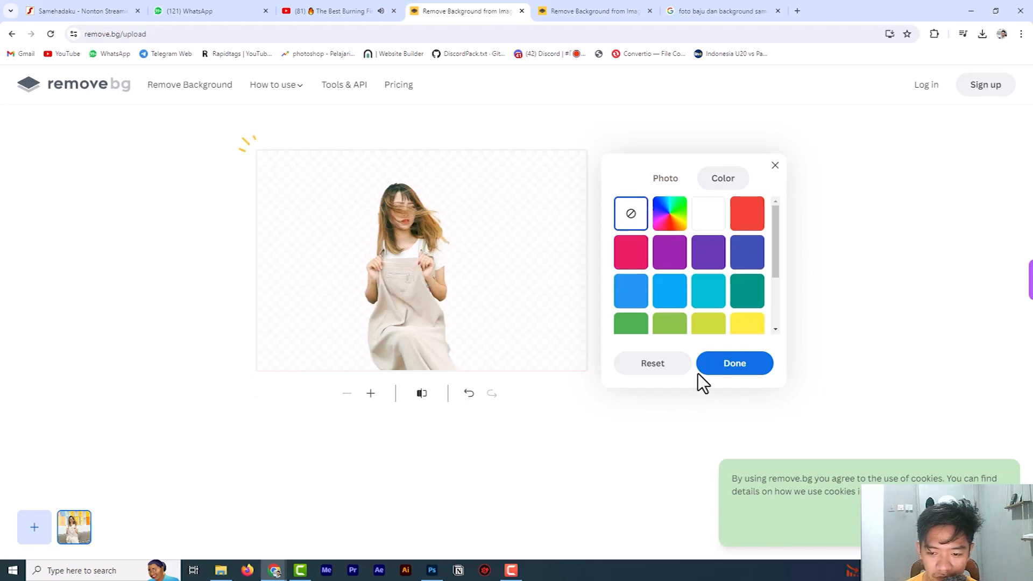
Finish the background editing and download the transparent cut-out at the standard 612 × 408 px size
left_click(733, 370)
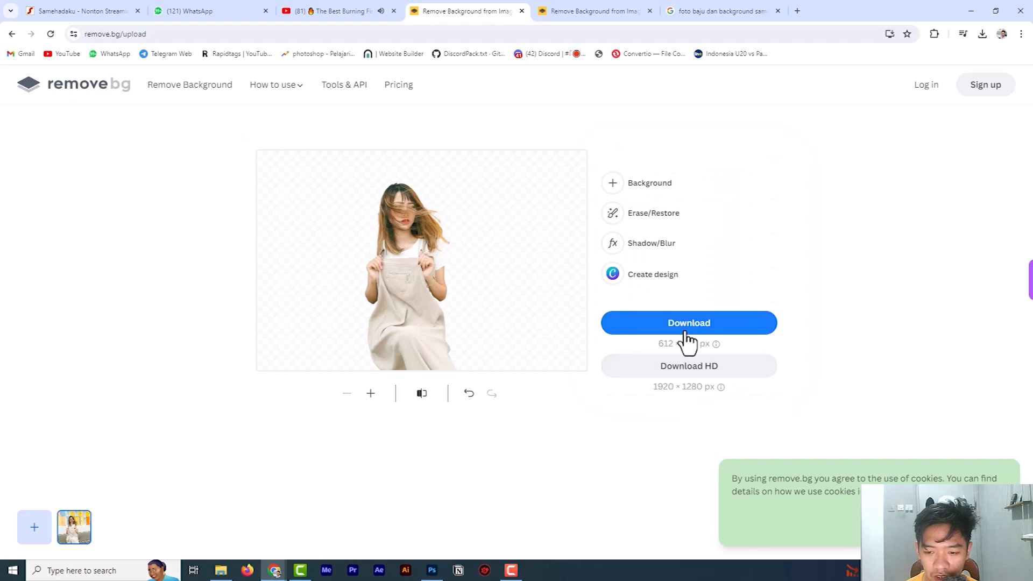
left_click(686, 371)
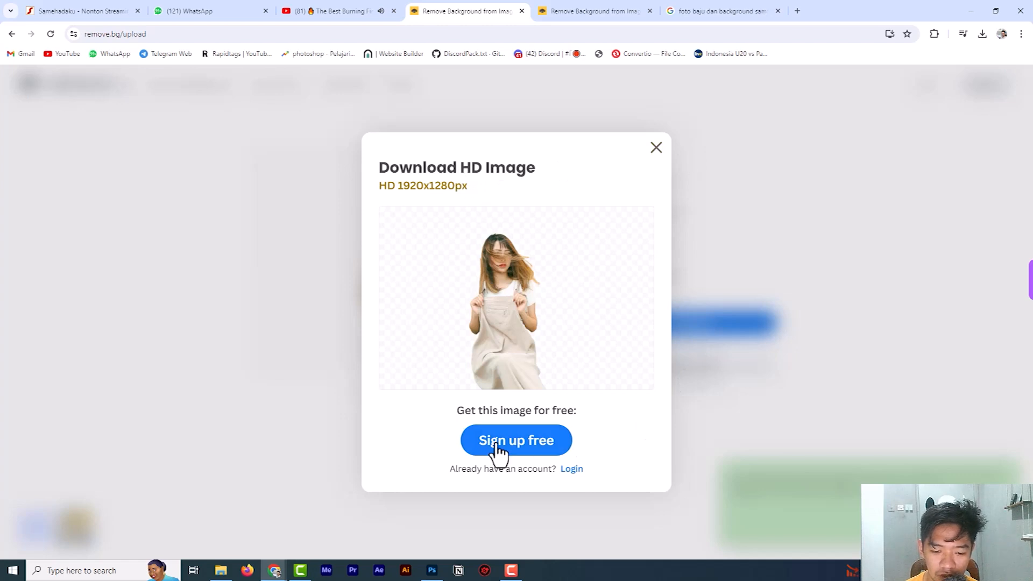
left_click(656, 149)
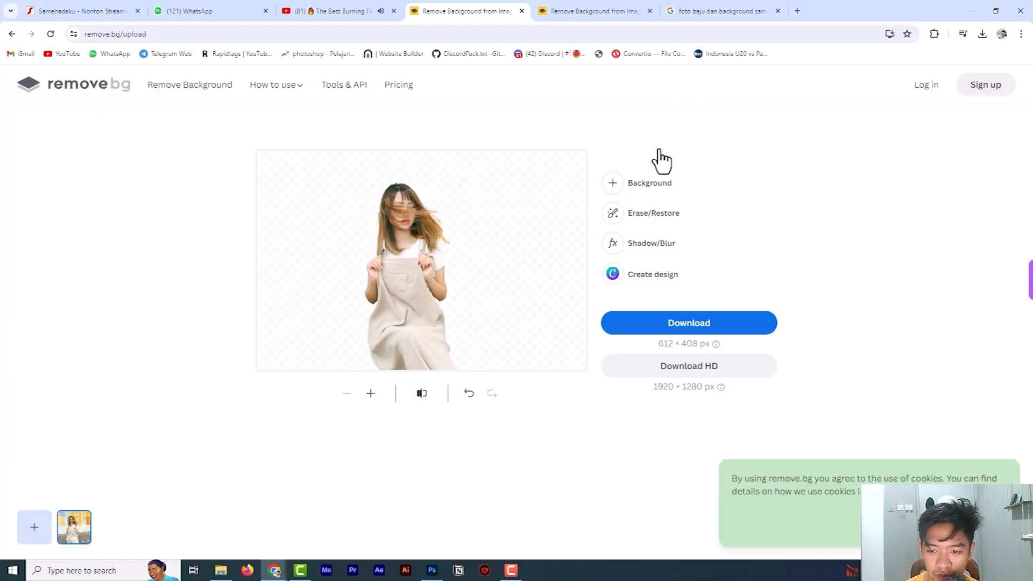
left_click(694, 322)
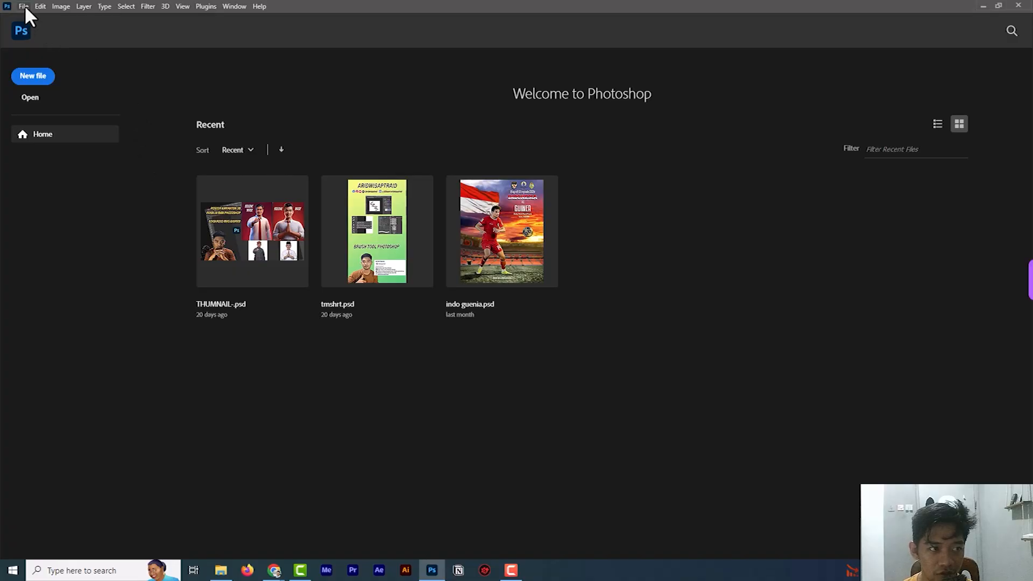
Switch to Photoshop and open the original photo girl-2099359_1920 from the Downloads folder
left_click(25, 6)
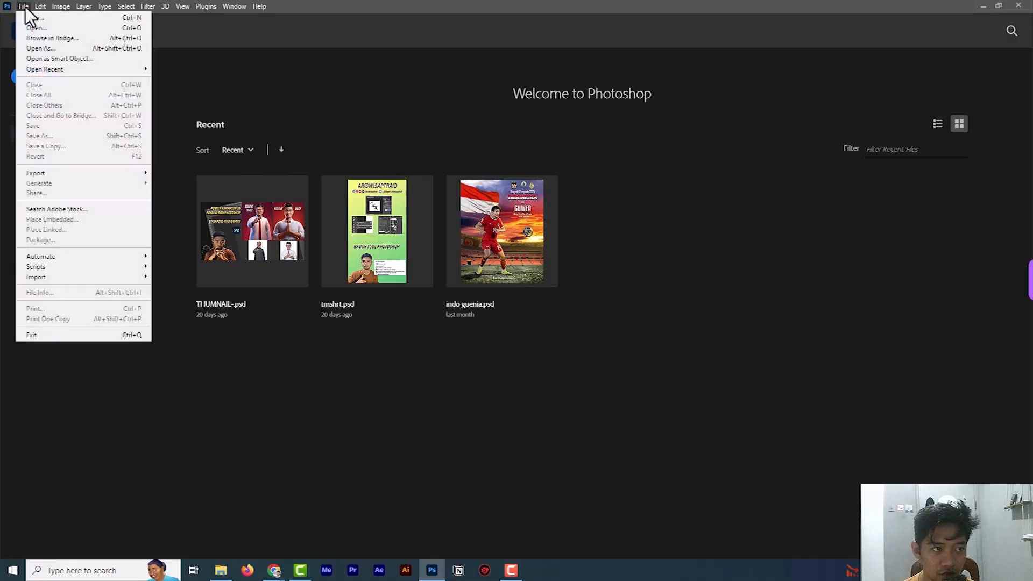
left_click(309, 114)
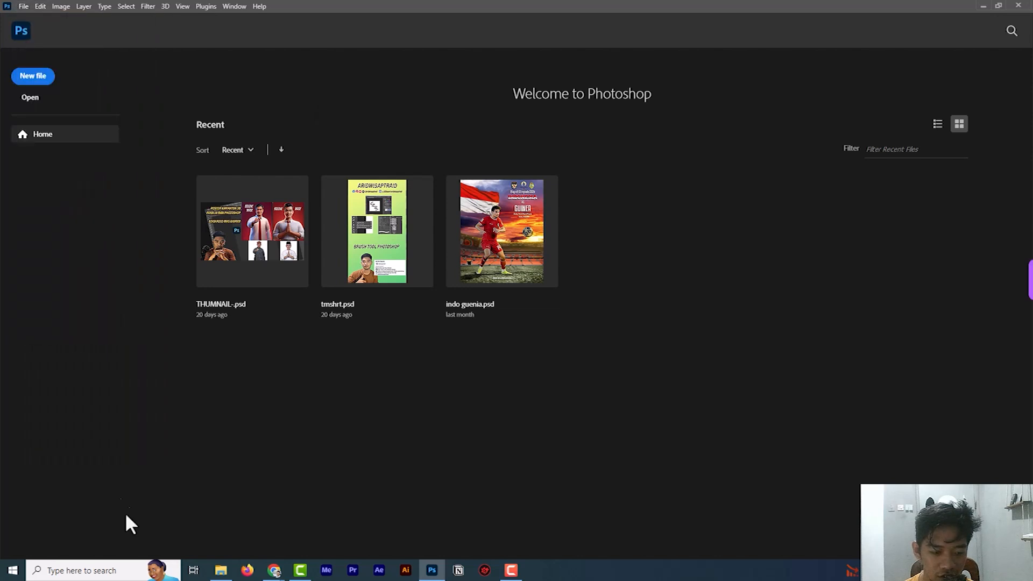
left_click(22, 6)
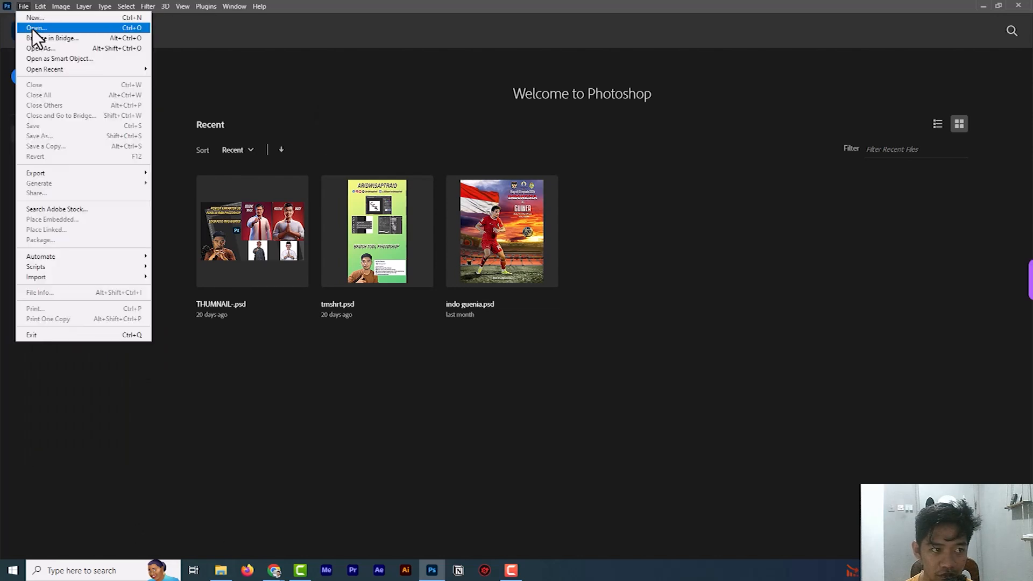
left_click(34, 32)
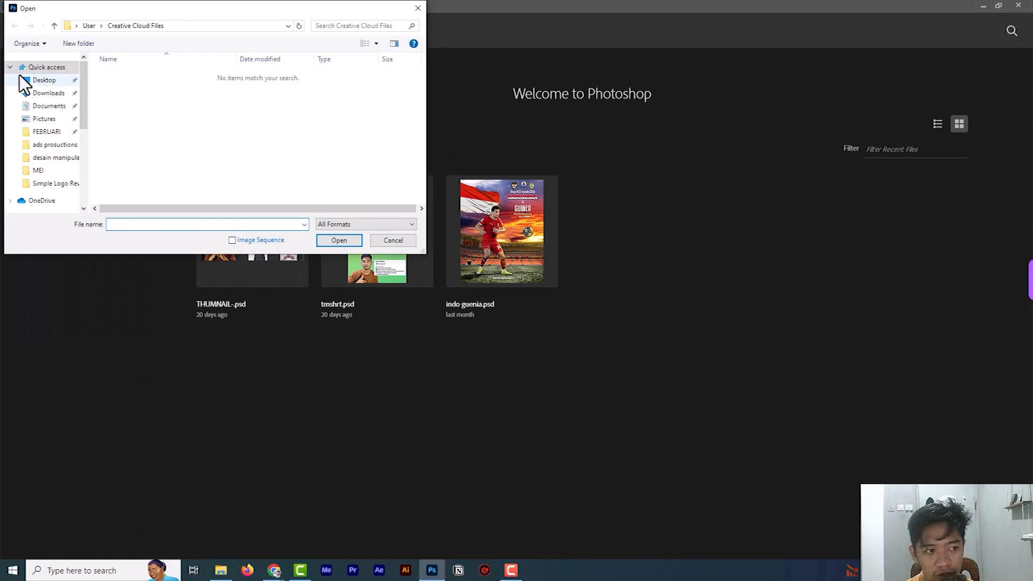
left_click(43, 93)
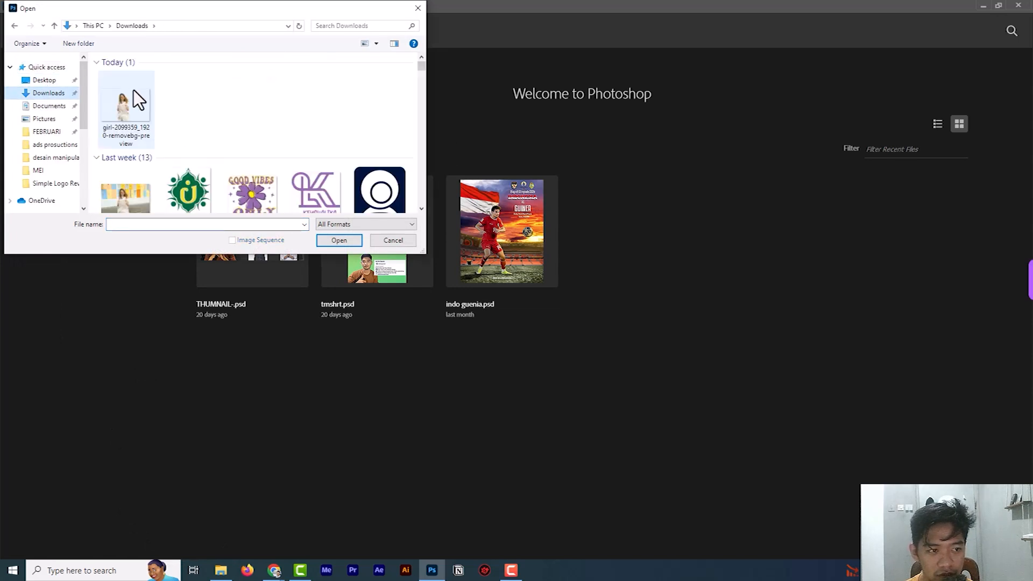
left_click(127, 197)
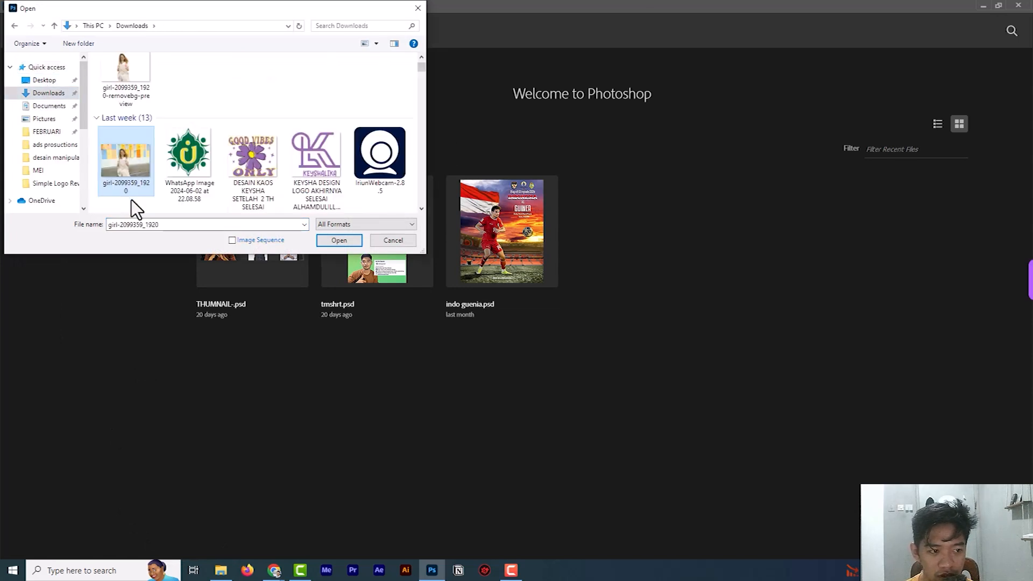
left_click(343, 241)
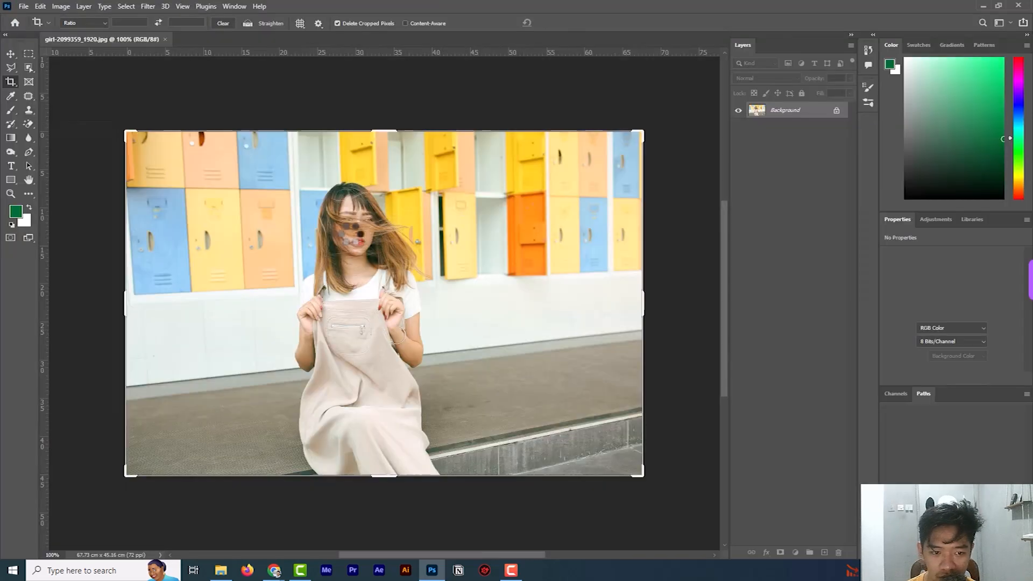
Select the woman in the photo automatically with the Subject selection command
key("v")
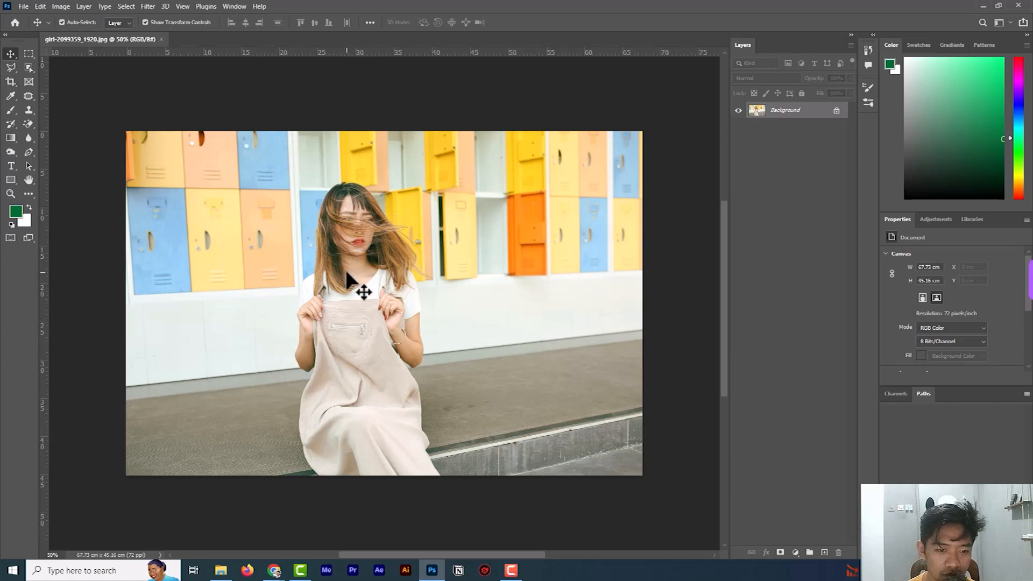
left_click(120, 8)
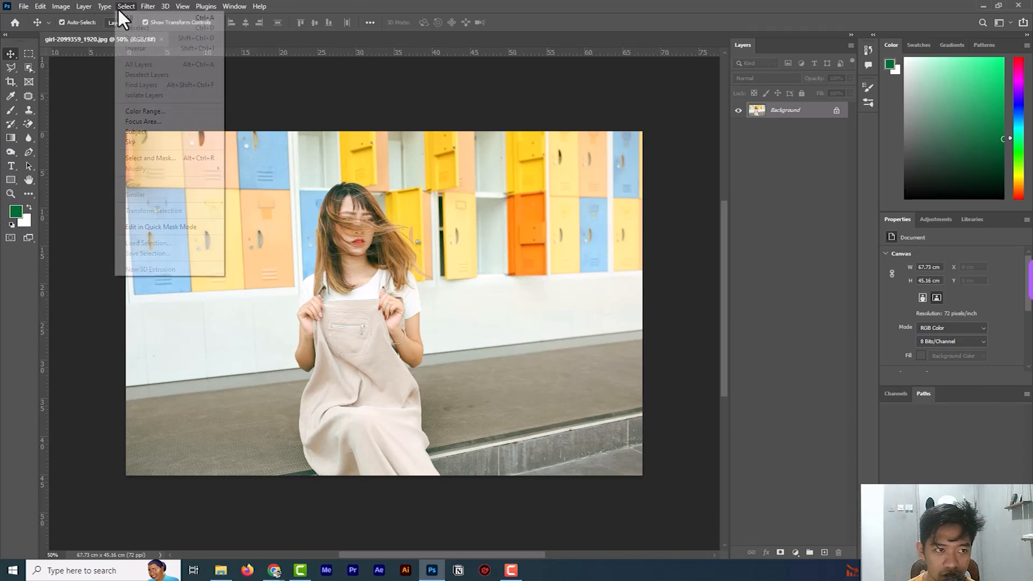
left_click(159, 131)
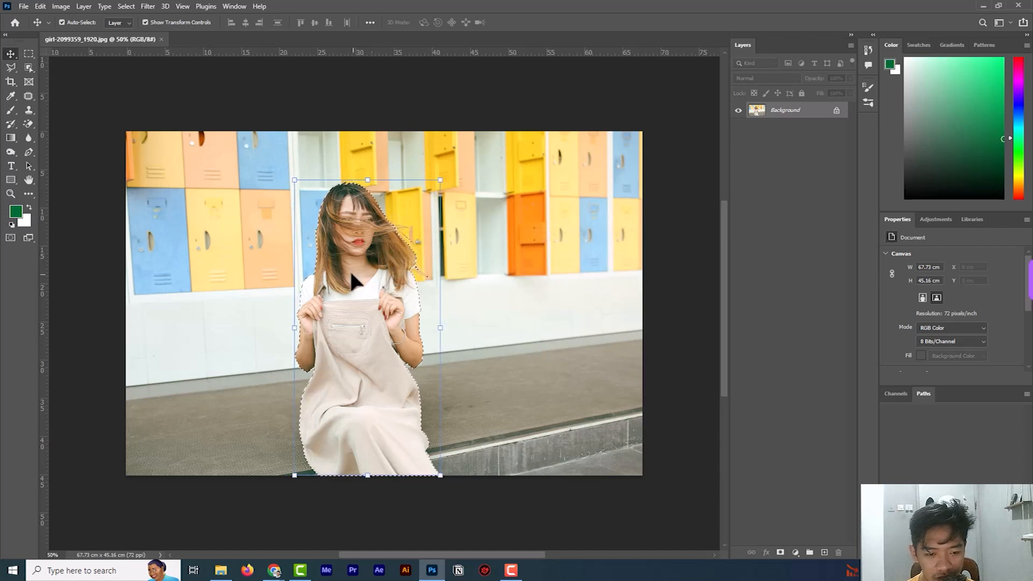
Copy the selected woman onto her own layer and hide the Background layer
scroll(349, 276, "up", 3)
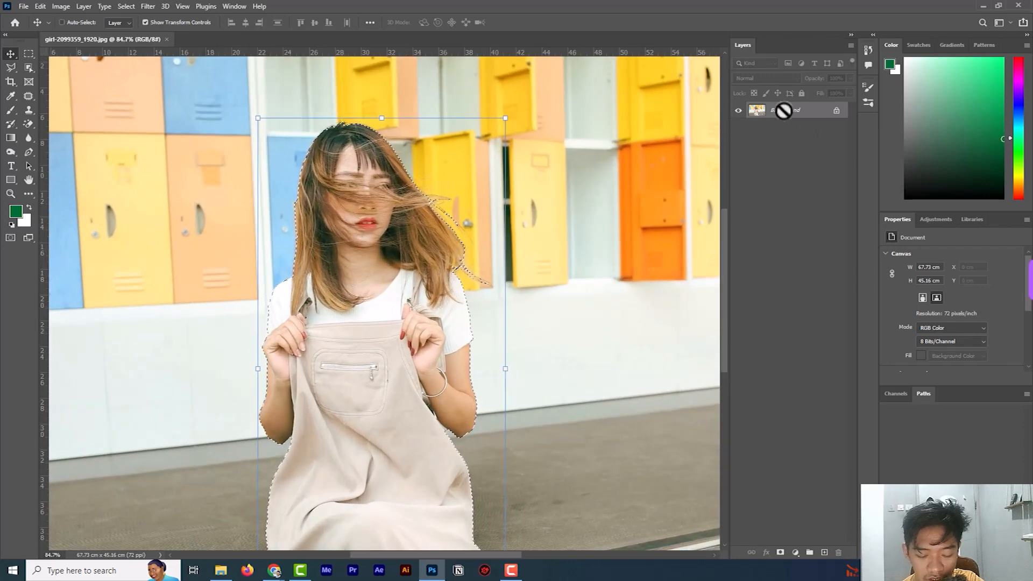
key("ctrl+j")
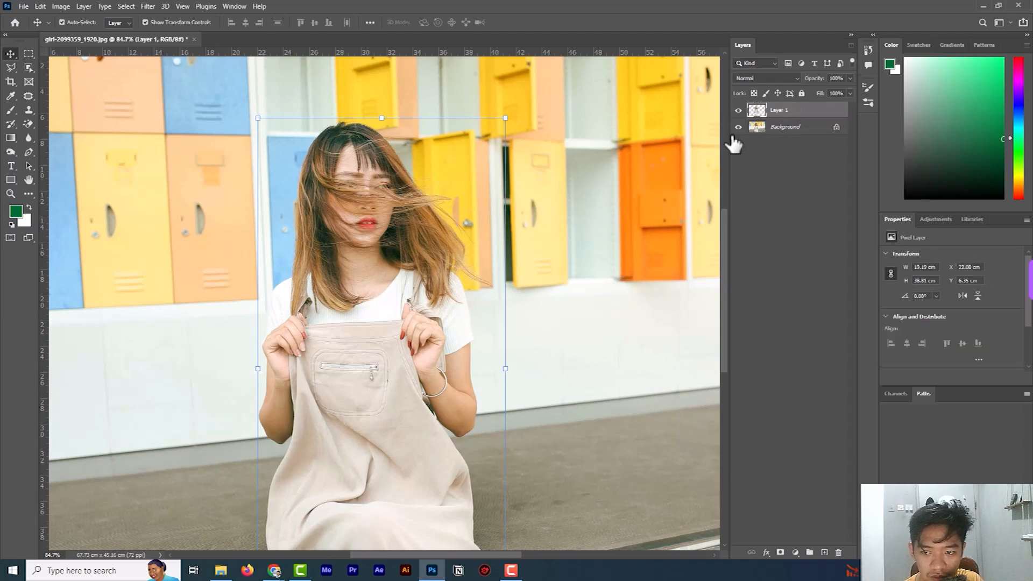
left_click(738, 128)
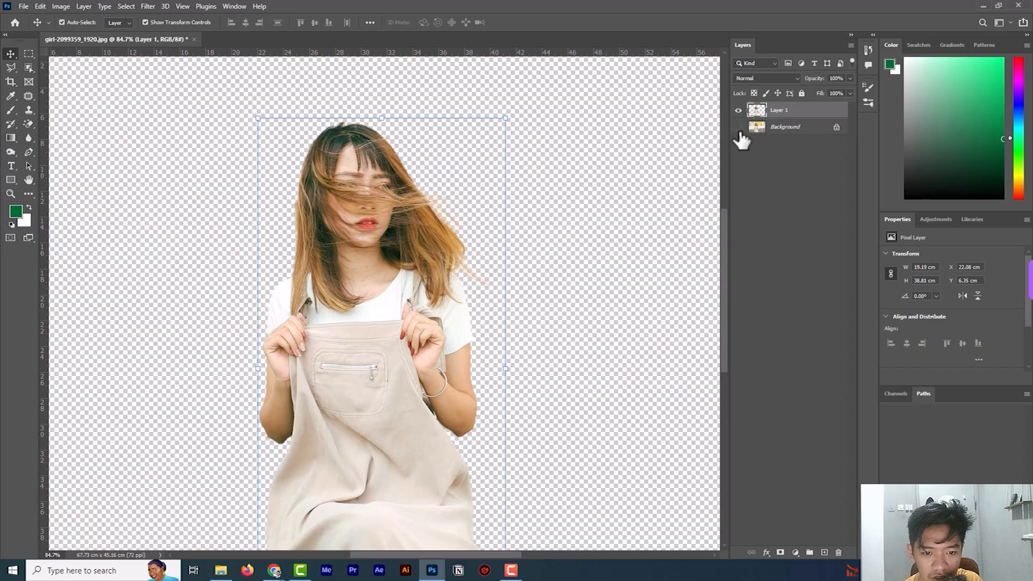
Draw a green rectangle about 2038 × 1352 px covering the whole canvas and move it beneath the woman's layer
scroll(402, 216, "down", 1)
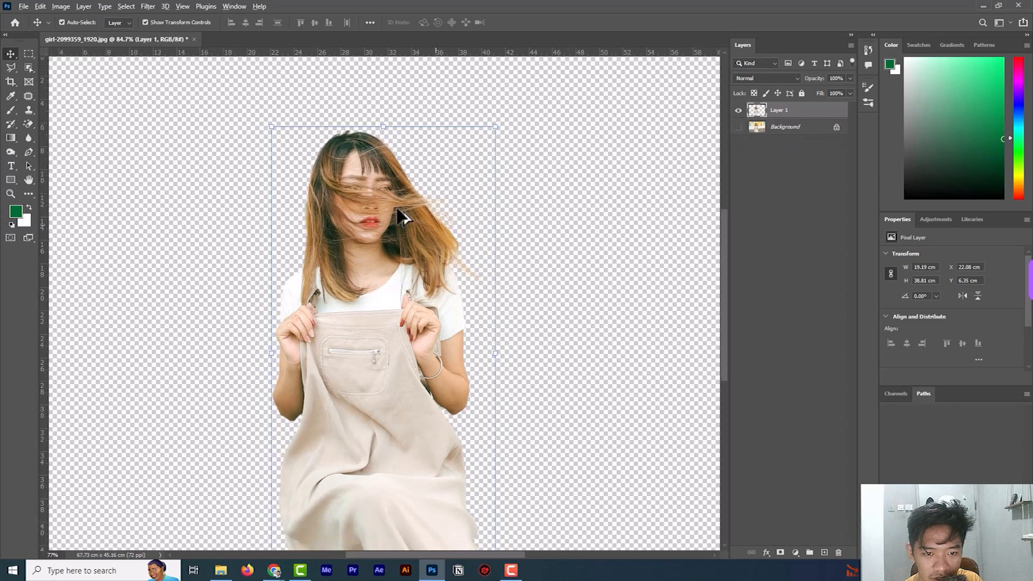
scroll(402, 216, "down", 5)
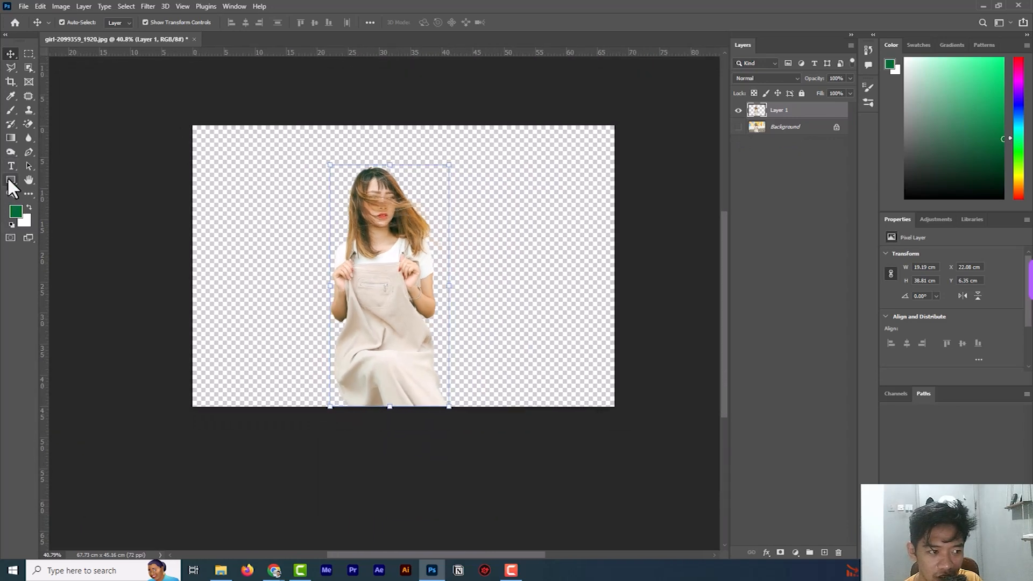
key("u")
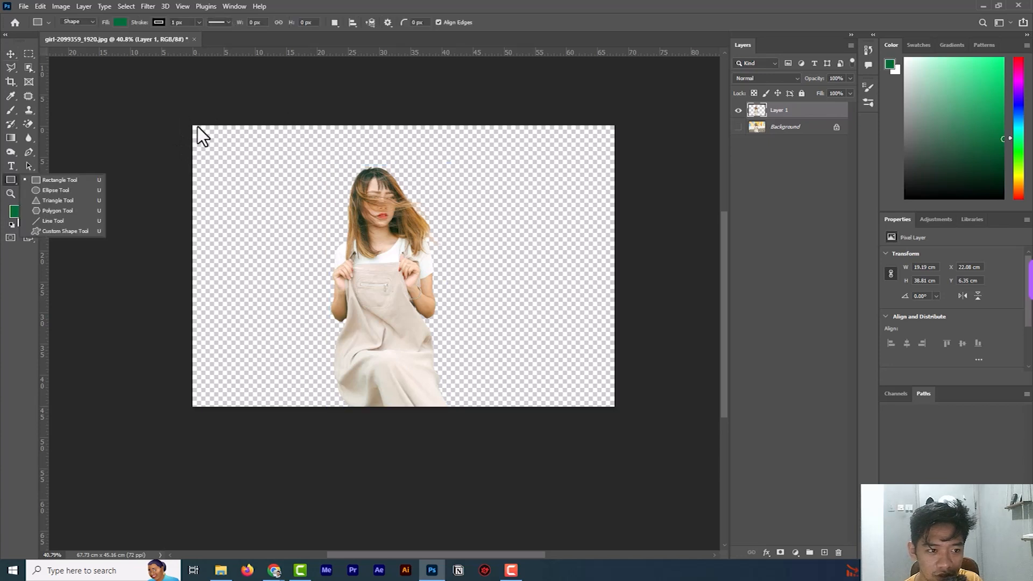
left_click_drag(184, 116, 633, 413)
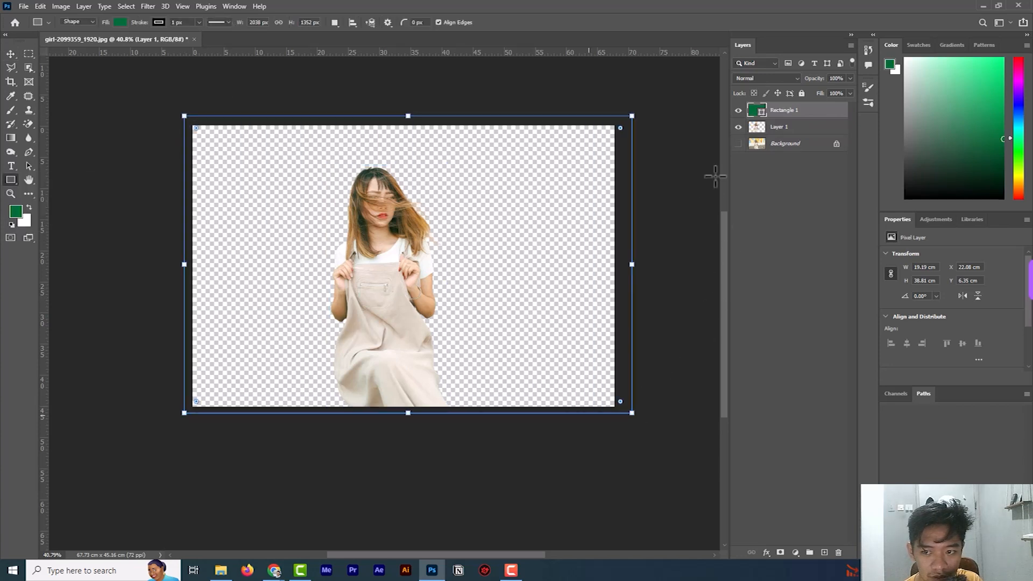
left_click_drag(779, 111, 785, 139)
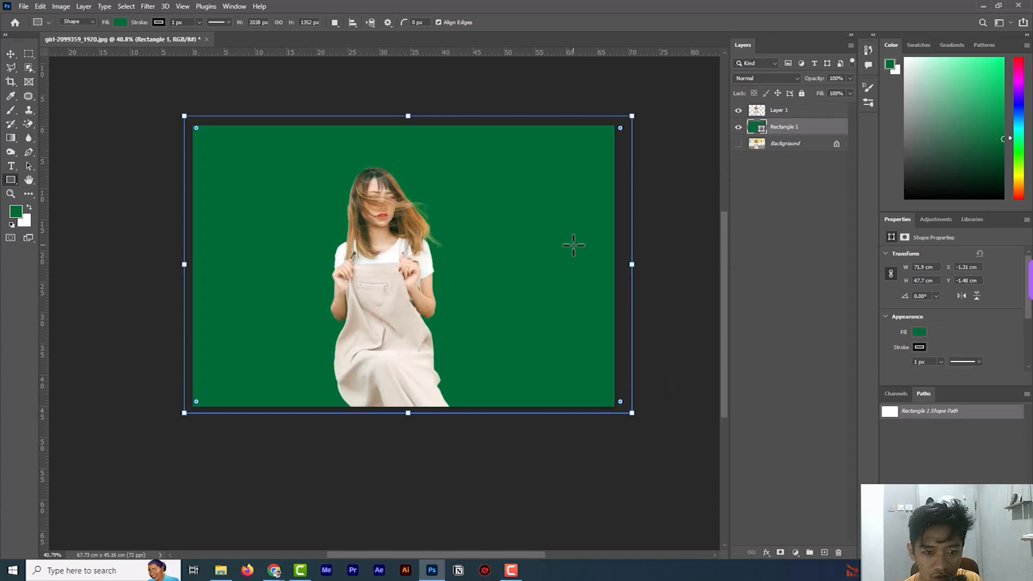
Place girl-2099359_1920-removebg-preview from the Downloads folder into the document and move it to the right of the existing cut-out
scroll(462, 231, "up", 3)
scroll(418, 209, "up", 3)
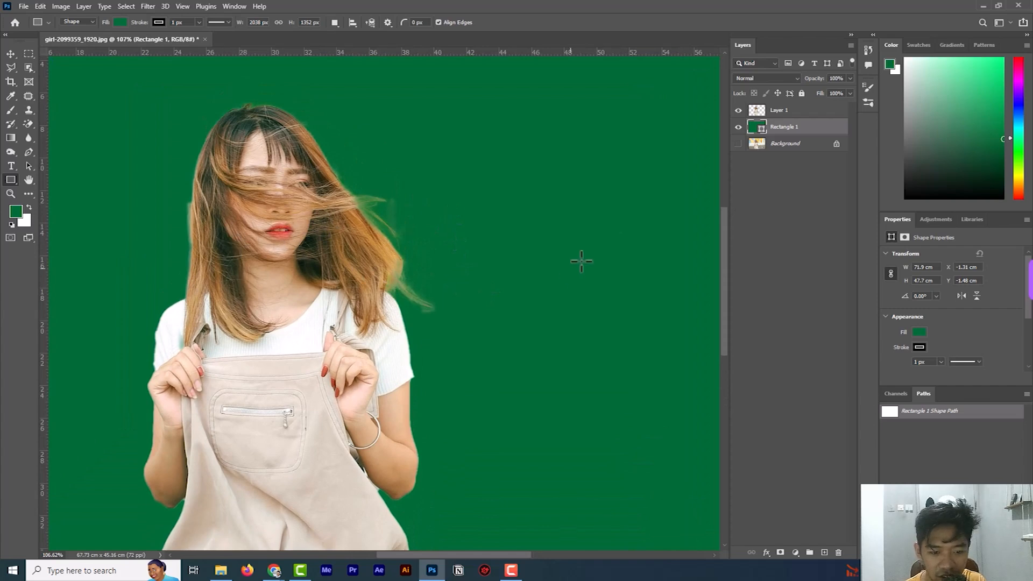
left_click(11, 53)
left_click(221, 570)
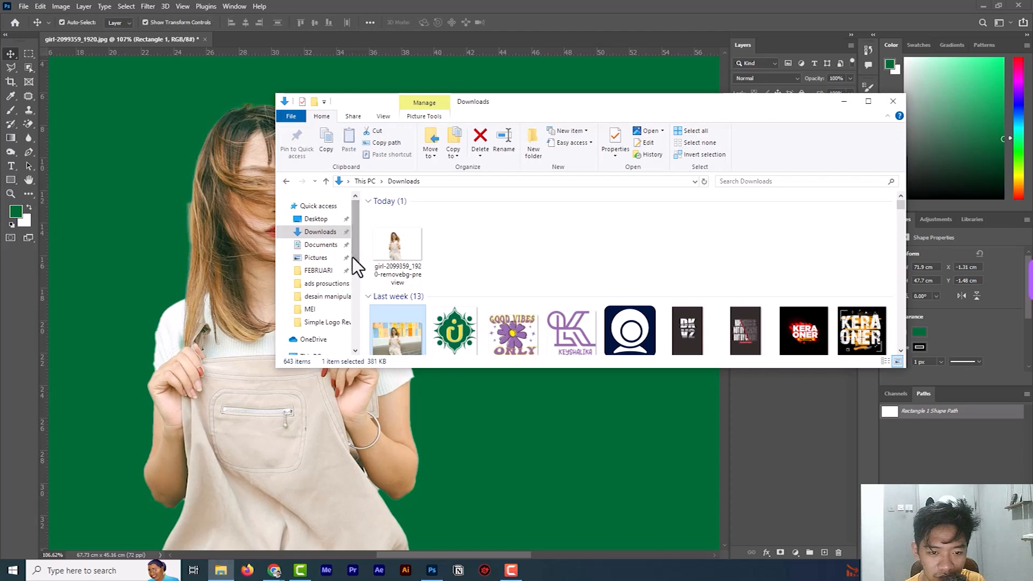
left_click_drag(394, 253, 137, 286)
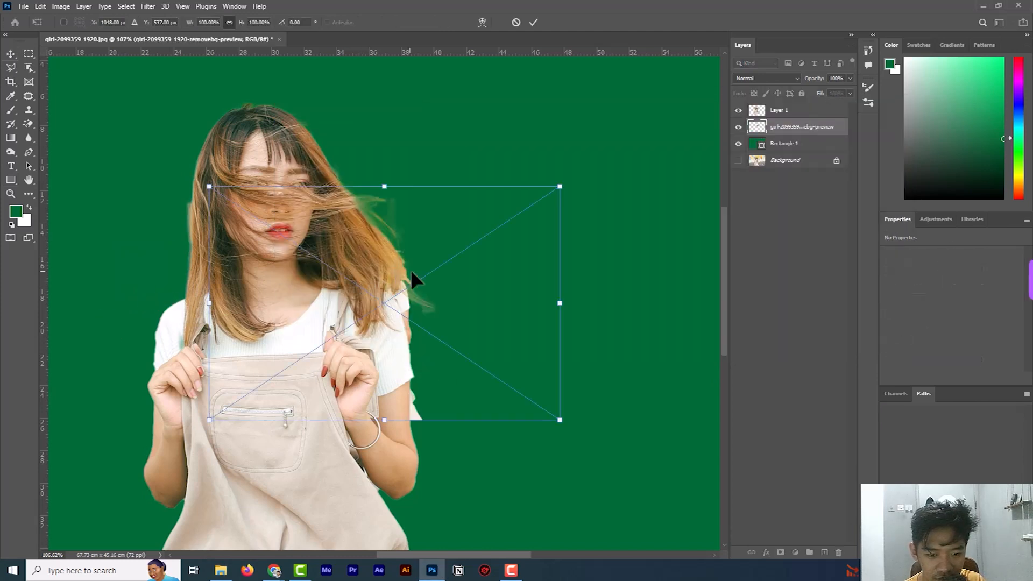
left_click_drag(419, 326, 609, 335)
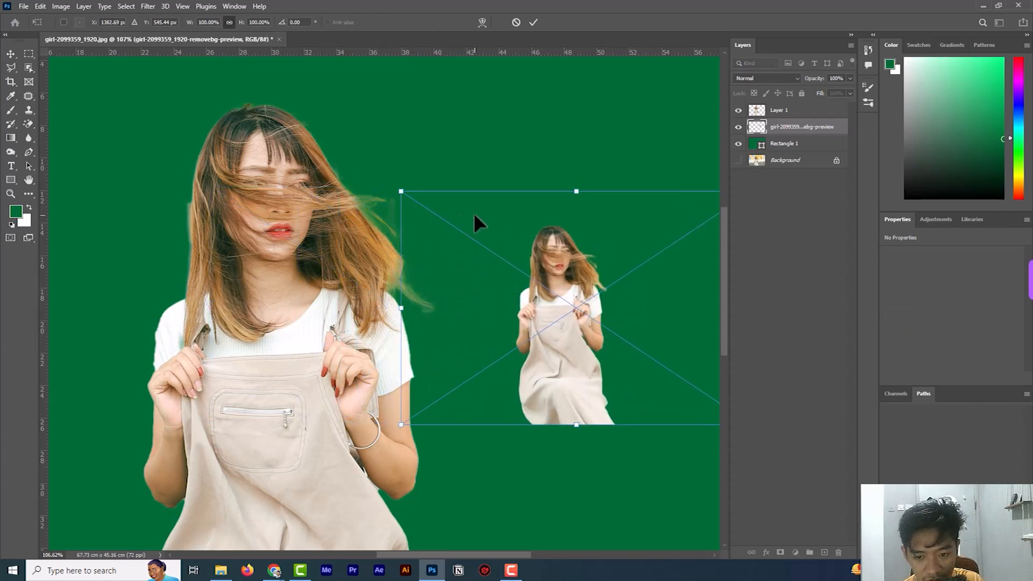
Scale the placed remove.bg cut-out proportionally to about 250% and position it beside the larger woman
scroll(473, 212, "down", 3)
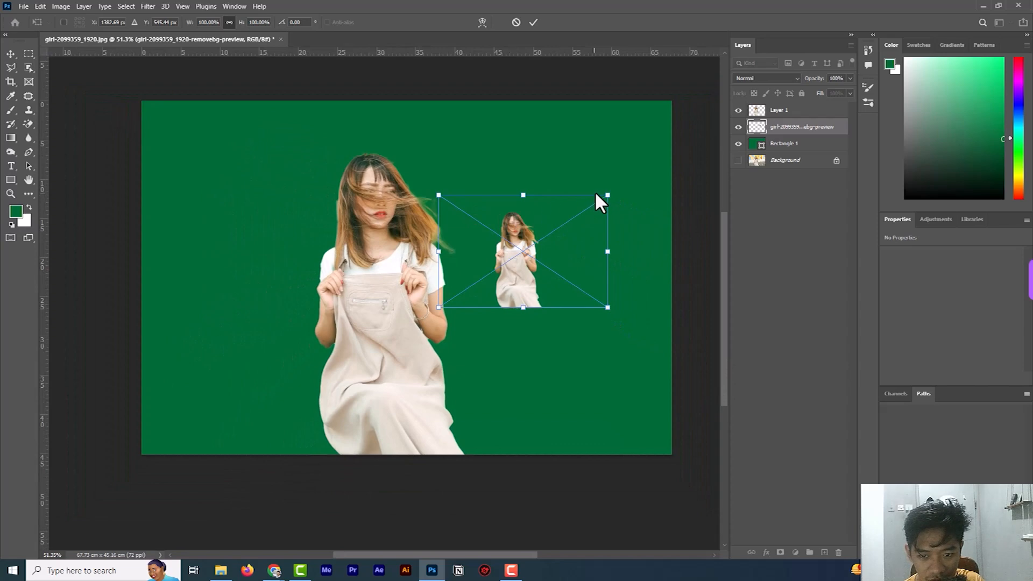
left_click_drag(607, 195, 688, 135)
left_click_drag(438, 308, 318, 430)
left_click_drag(468, 346, 517, 396)
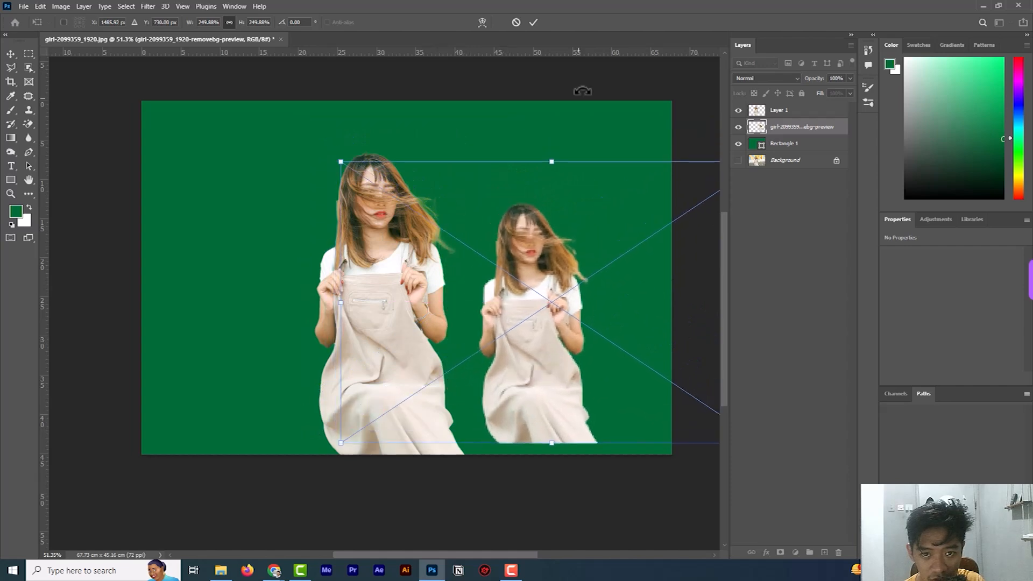
left_click(533, 22)
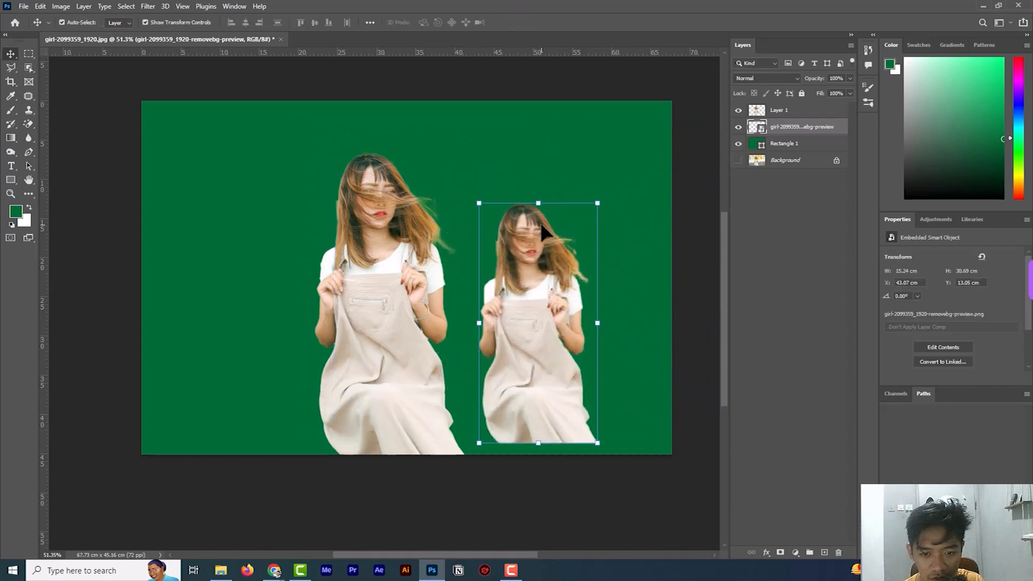
Hide the removebg-preview layer and the green Rectangle 1 layer, leaving only the Photoshop cut-out on transparency
scroll(540, 242, "up", 3)
scroll(538, 237, "up", 1)
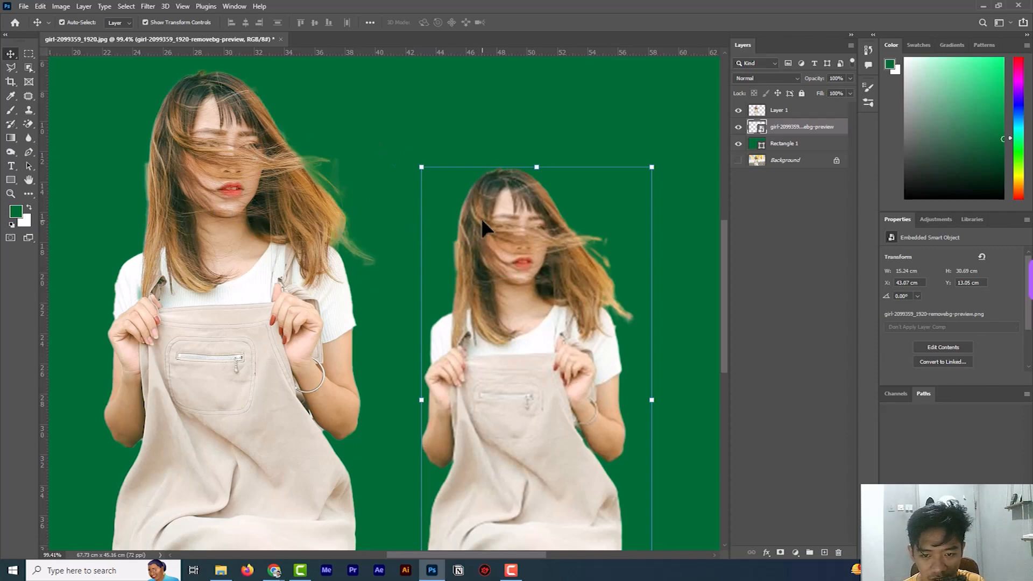
left_click(739, 127)
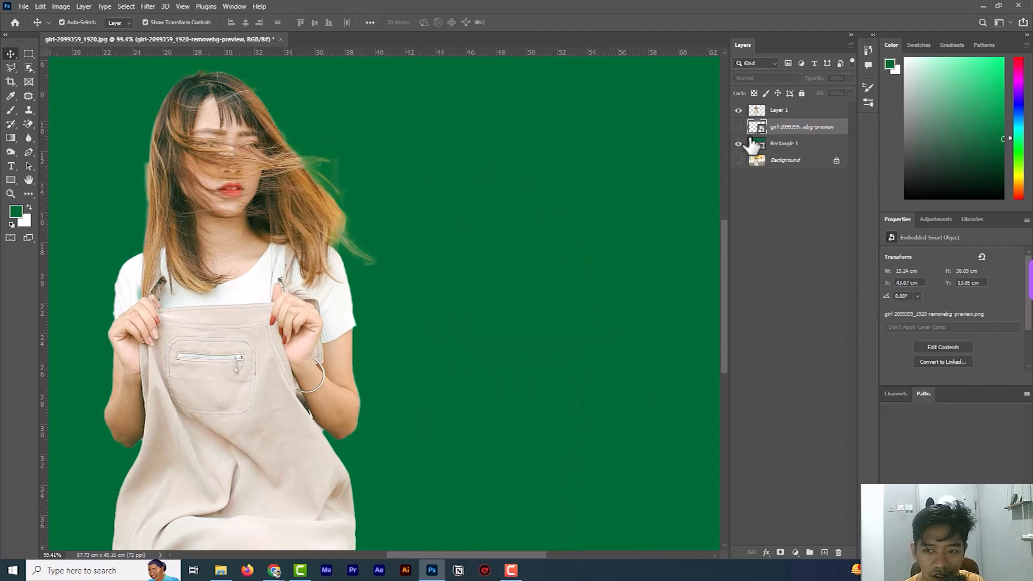
left_click(738, 144)
scroll(452, 131, "down", 5)
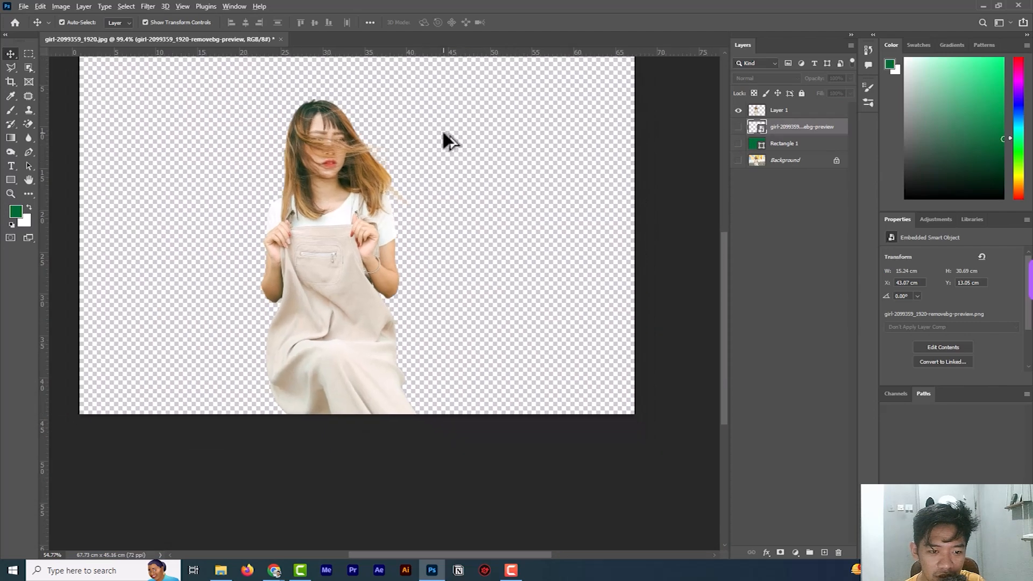
scroll(441, 130, "down", 3)
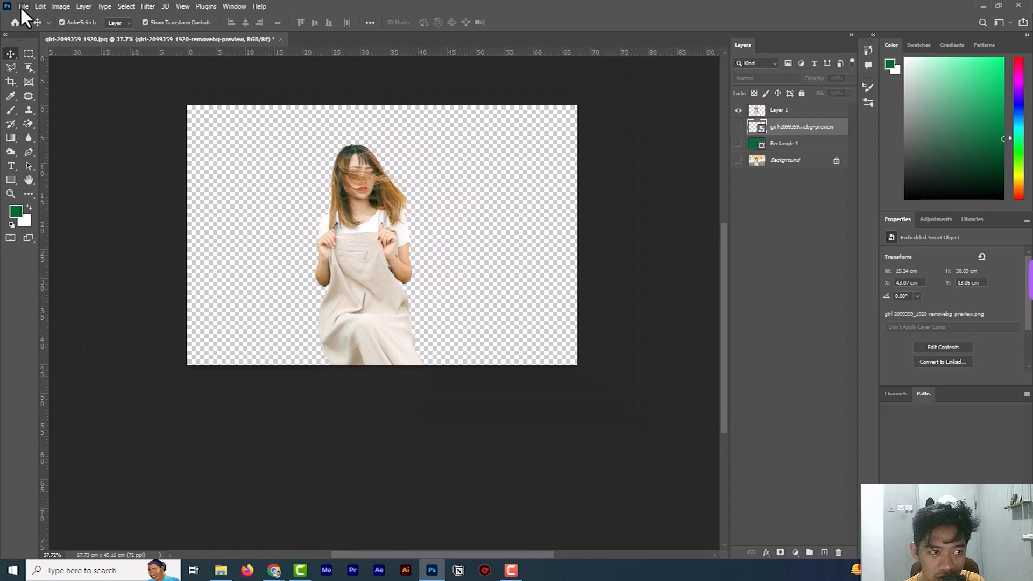
Export the cut-out with Export As in PNG format with transparency at 1920 × 1280 px
left_click(25, 7)
mouse_move(71, 171)
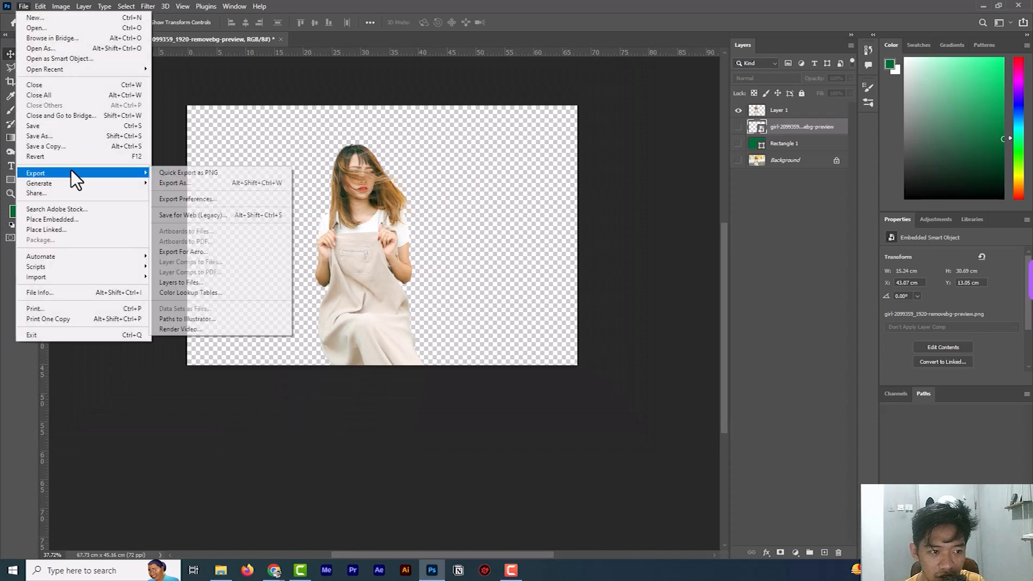
left_click(195, 183)
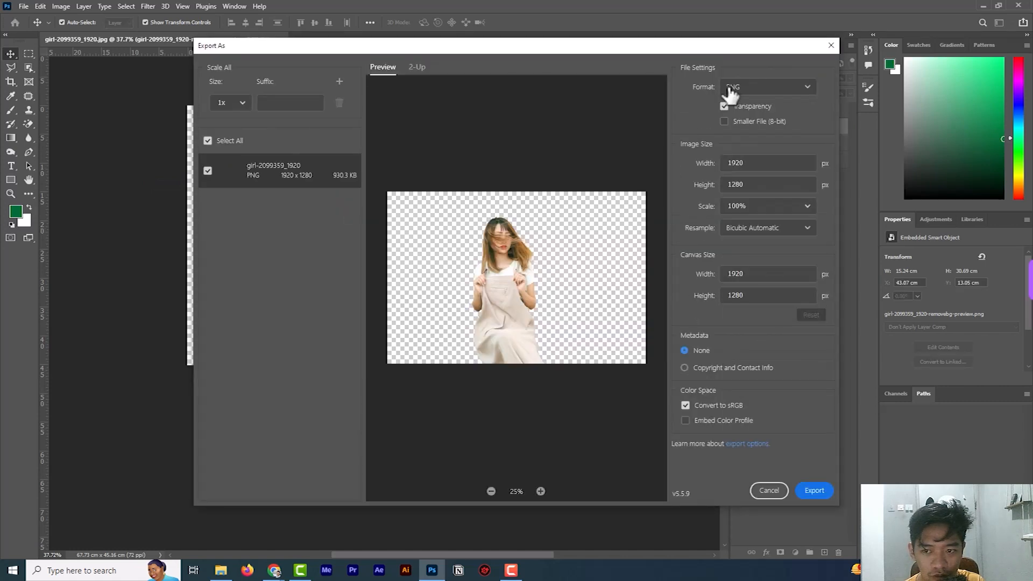
left_click(770, 88)
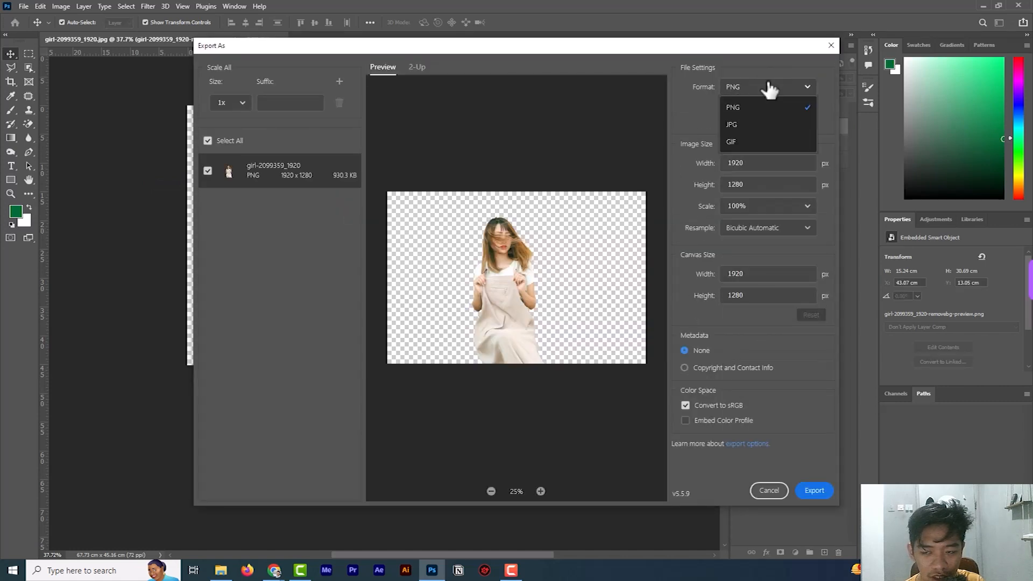
left_click(750, 107)
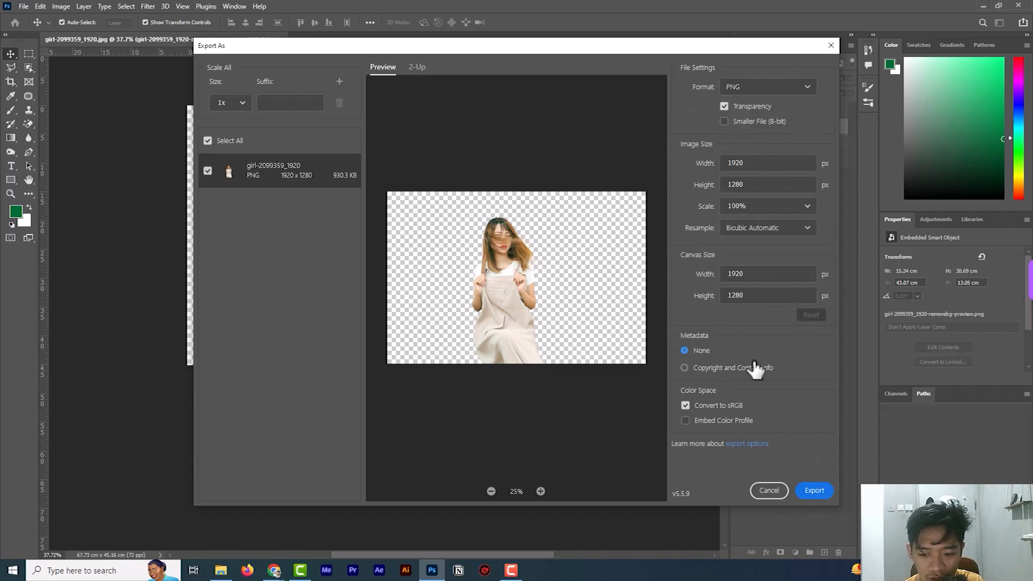
left_click(808, 493)
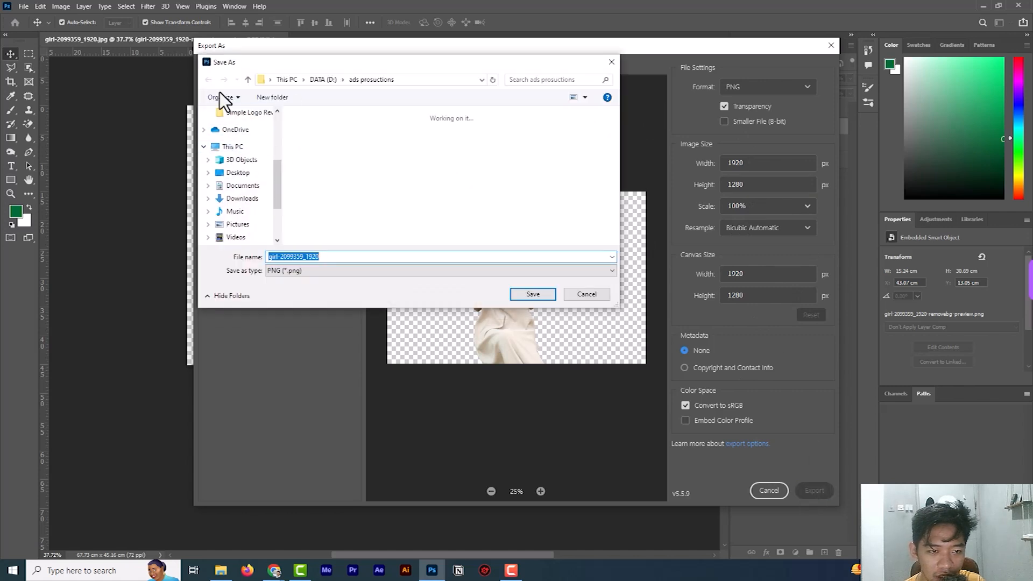
Save the exported PNG in the Downloads folder as "remove photoshop" and switch to that folder in File Explorer
scroll(237, 140, "up", 5)
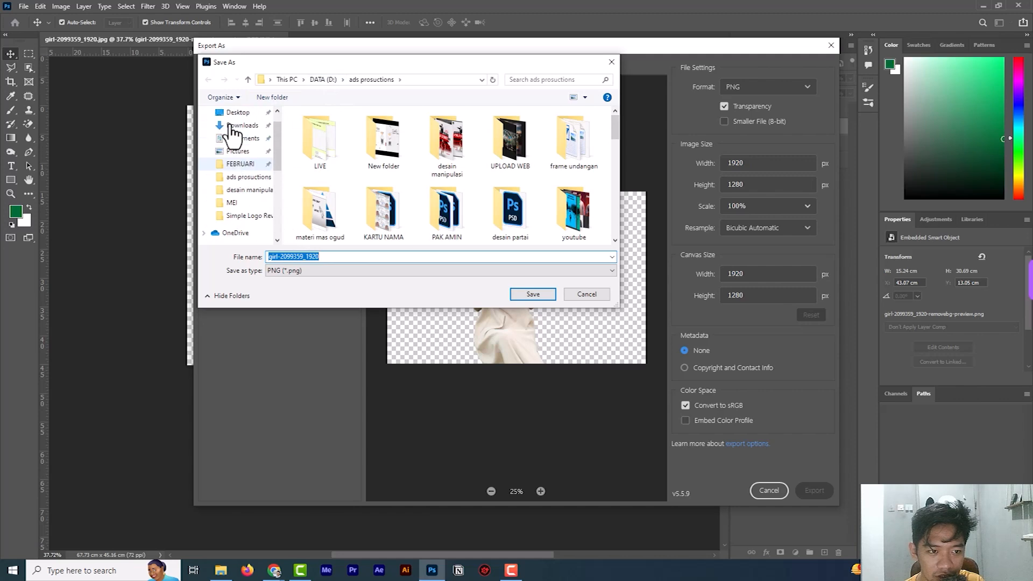
left_click(242, 146)
left_click(330, 257)
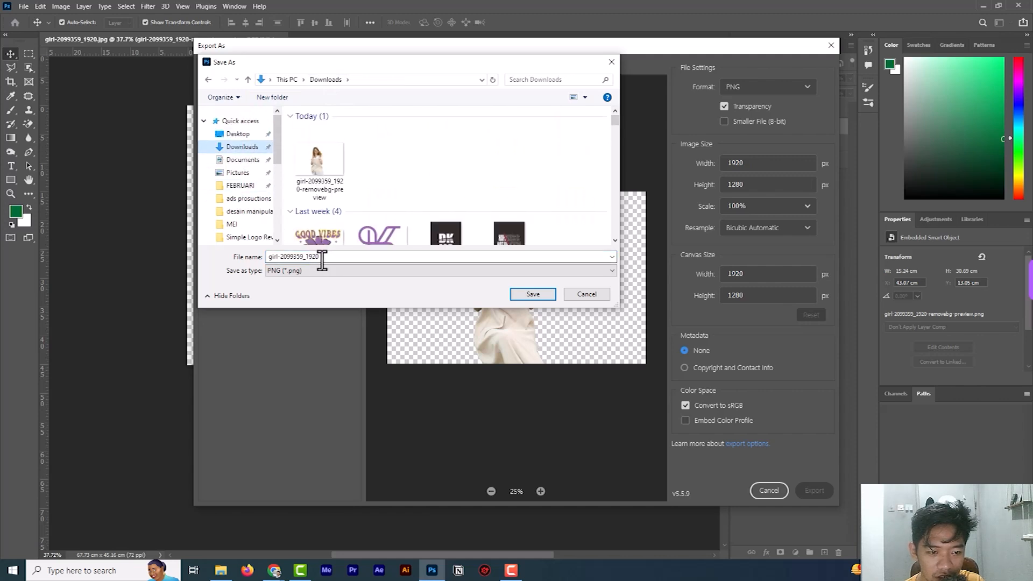
triple_click(330, 257)
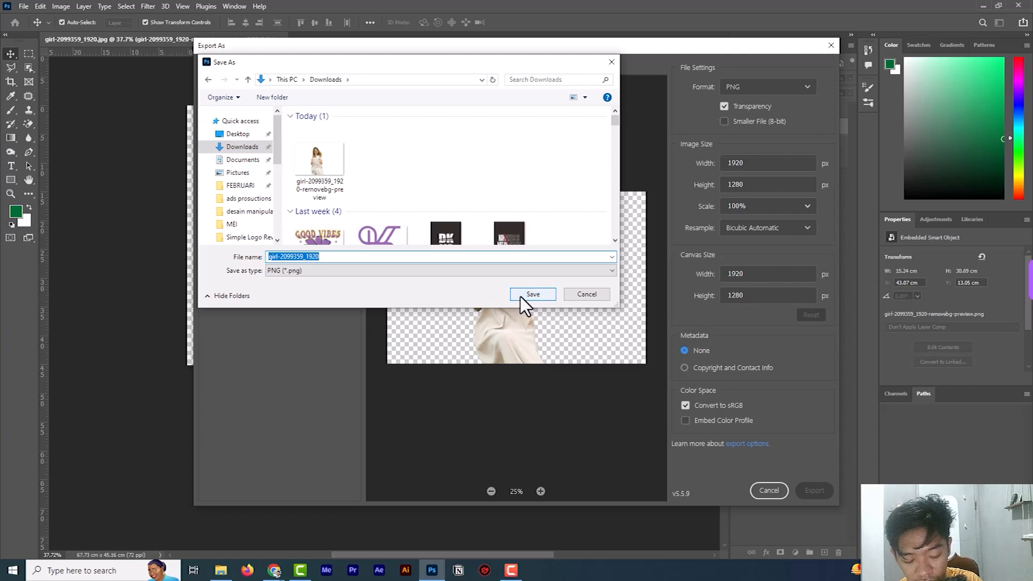
type("remo")
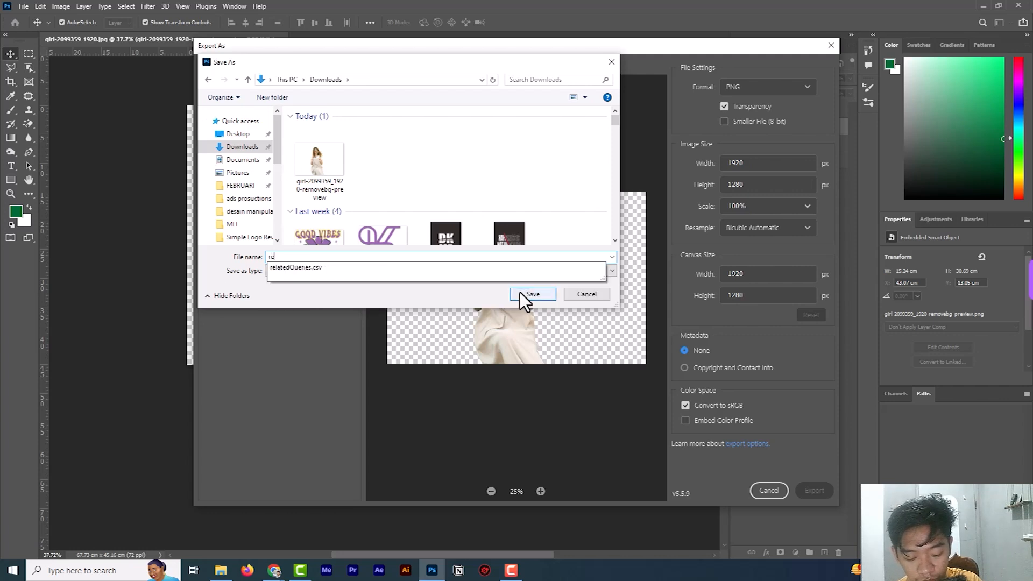
type("e photoshop")
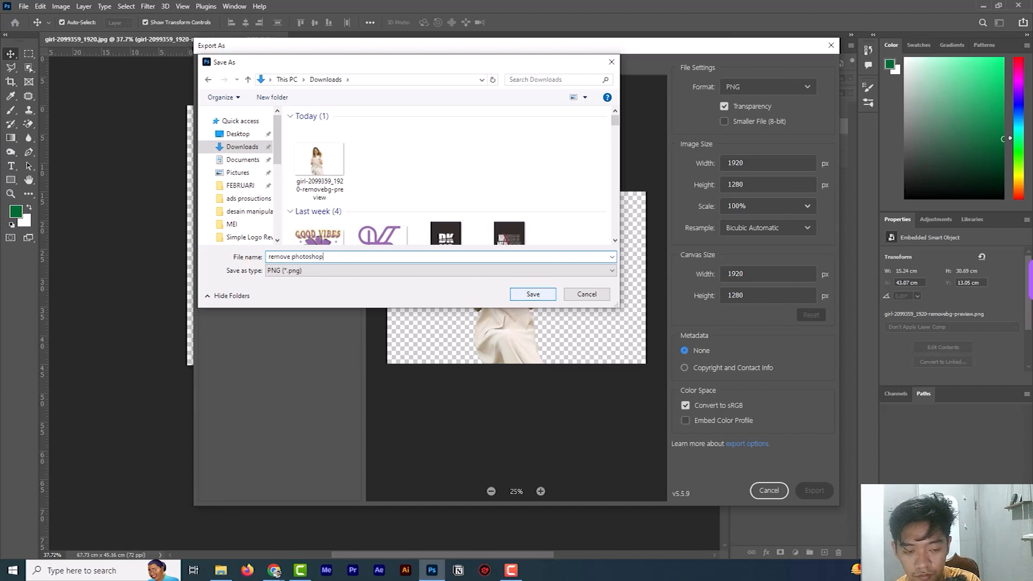
left_click(532, 295)
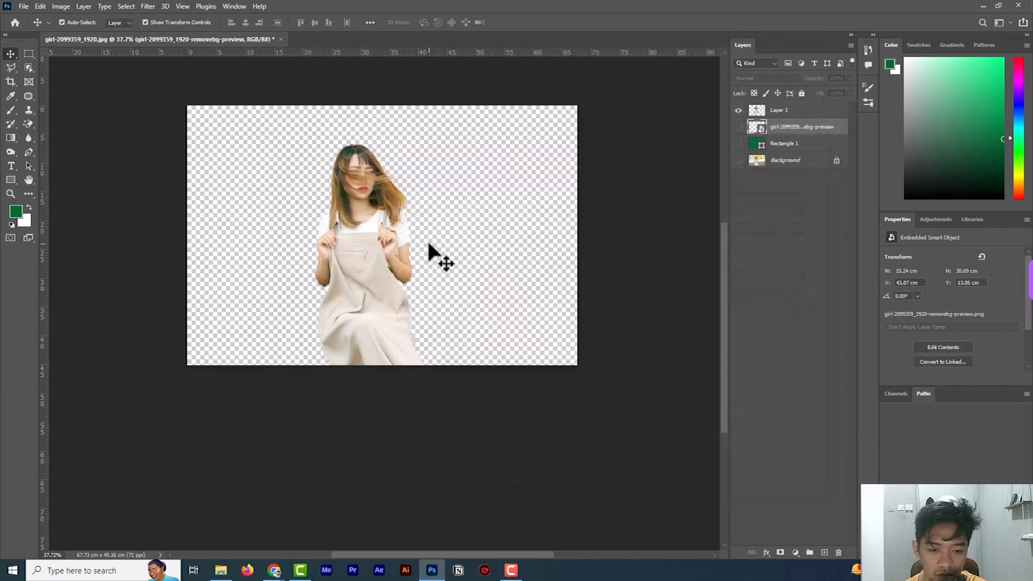
left_click(221, 572)
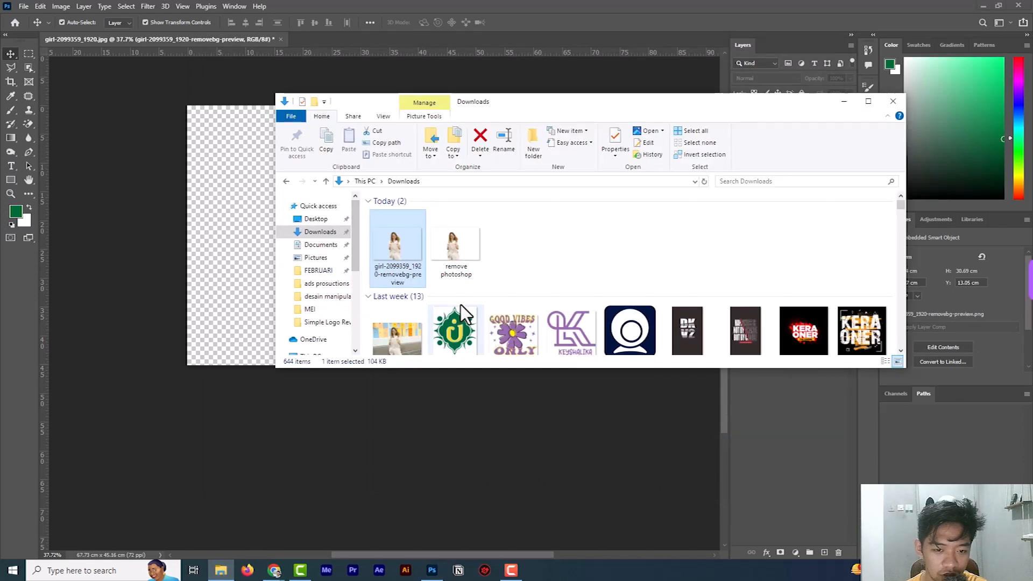